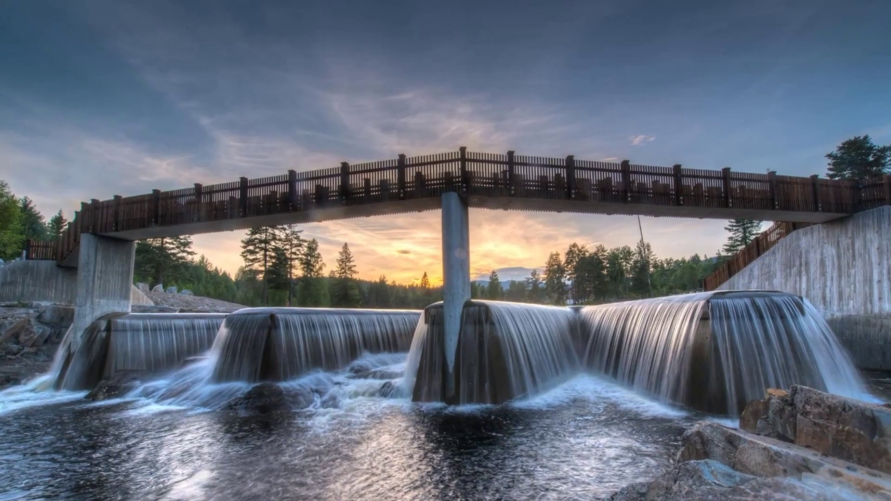
Restore the '*Untitled - Notepad' window from its taskbar preview.
mouse_move(399, 500)
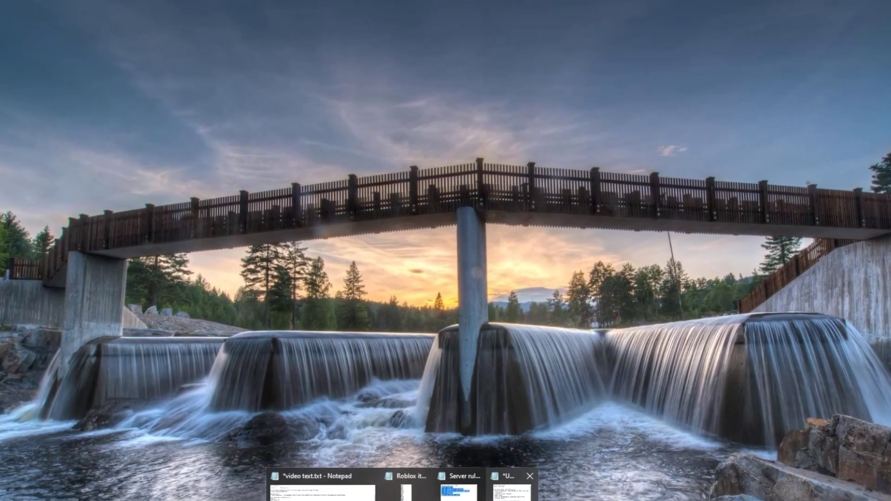
click(507, 483)
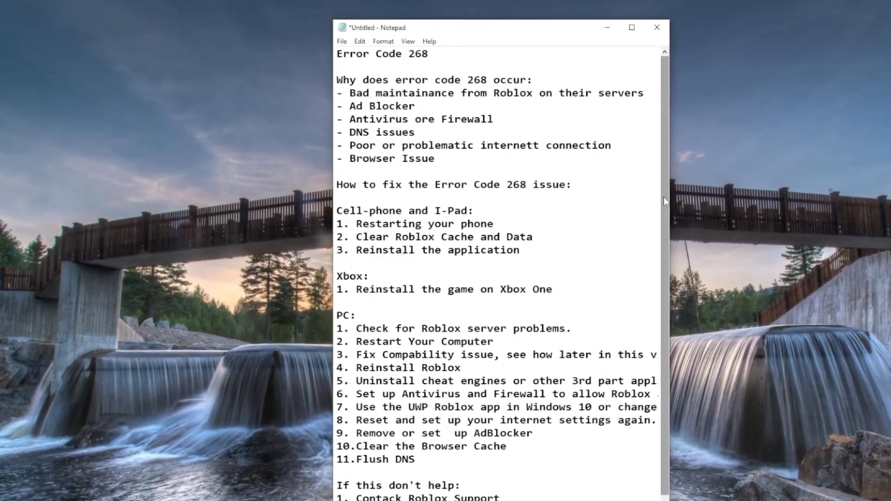
Widen the Notepad window, then highlight the Error Code 268 title and 'Bad maintainance' cause line.
drag(661, 193, 890, 197)
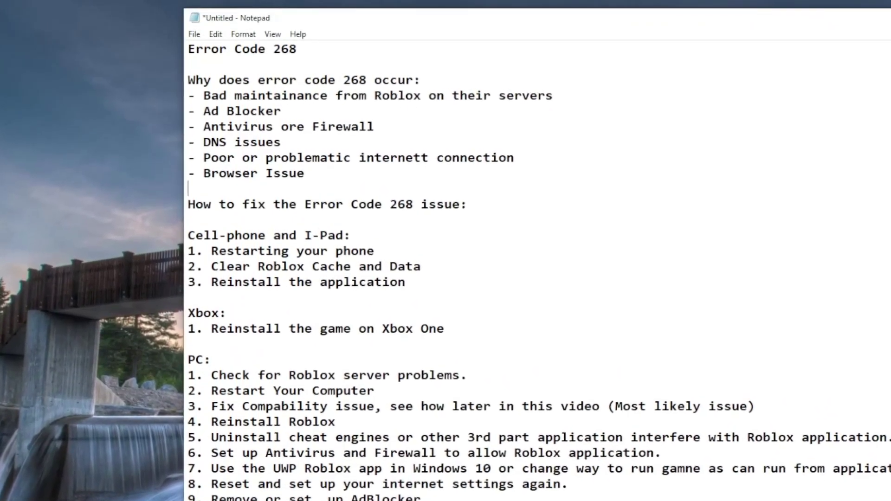
drag(302, 50, 187, 50)
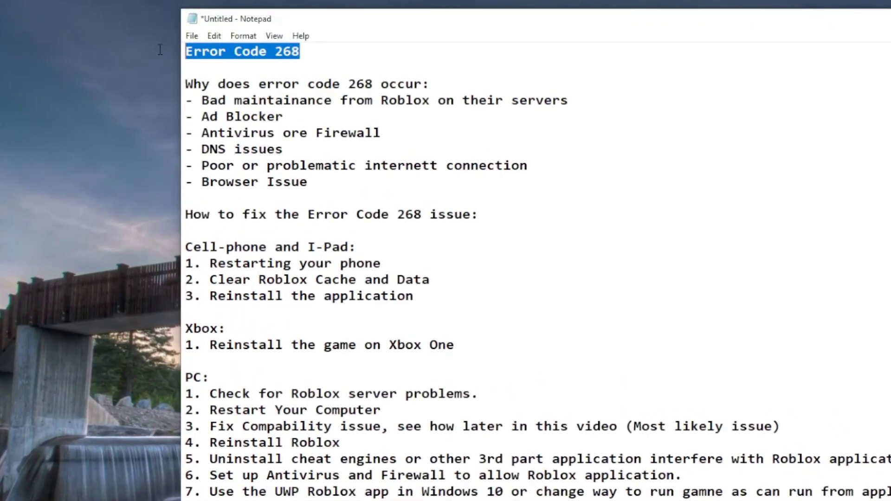
drag(208, 102, 399, 103)
click(408, 108)
drag(198, 108, 678, 122)
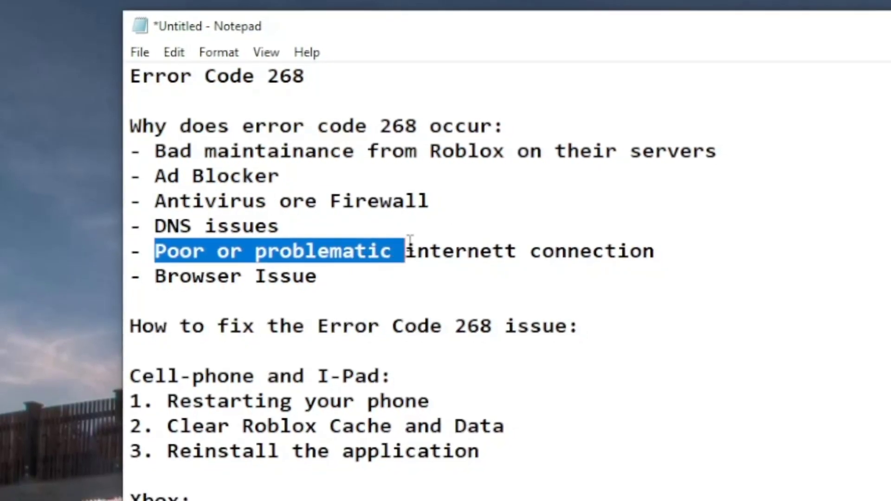
Highlight the Browser Issue and 'Bad maintainance from Roblox' causes, then clear the selection.
click(601, 268)
drag(185, 266, 324, 272)
click(350, 267)
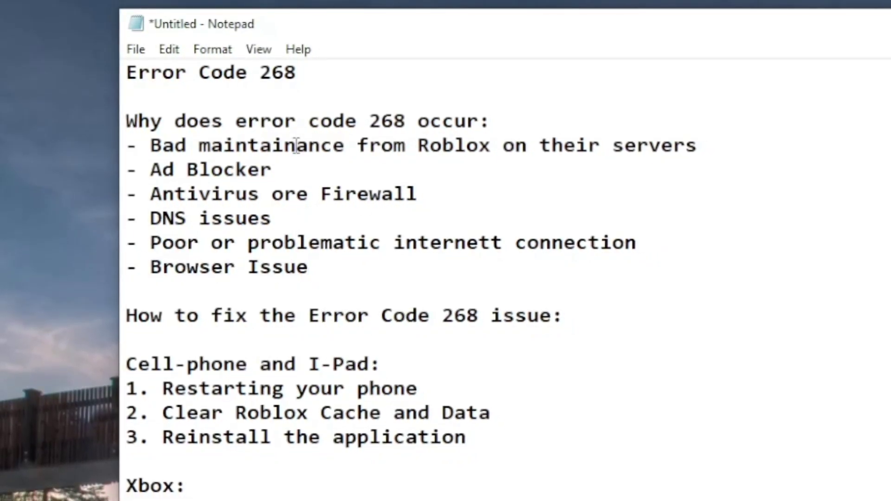
drag(150, 145, 707, 144)
click(706, 143)
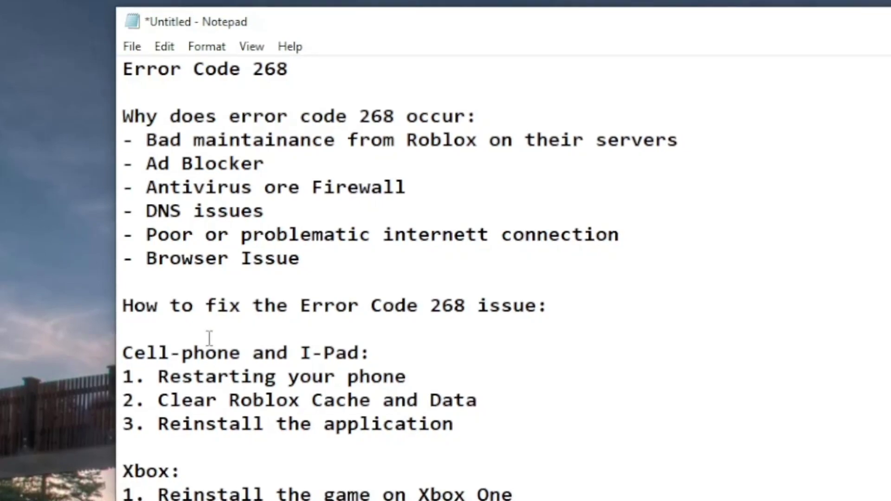
drag(122, 354, 387, 347)
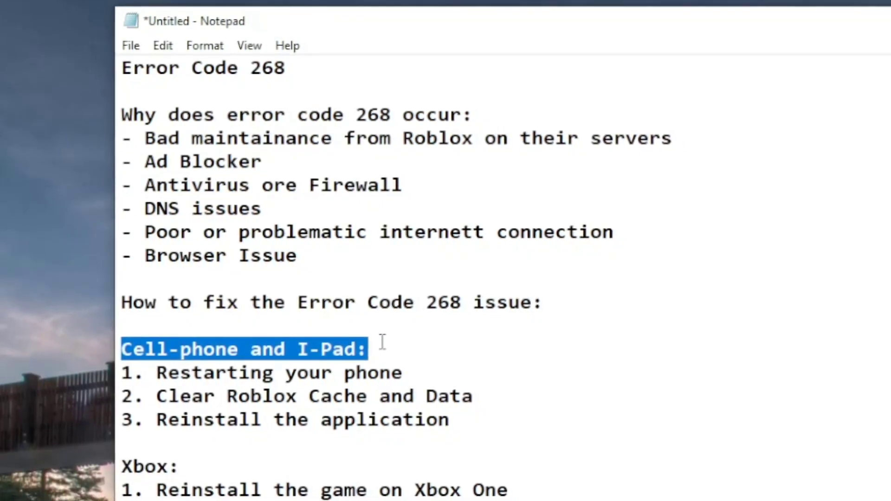
click(388, 346)
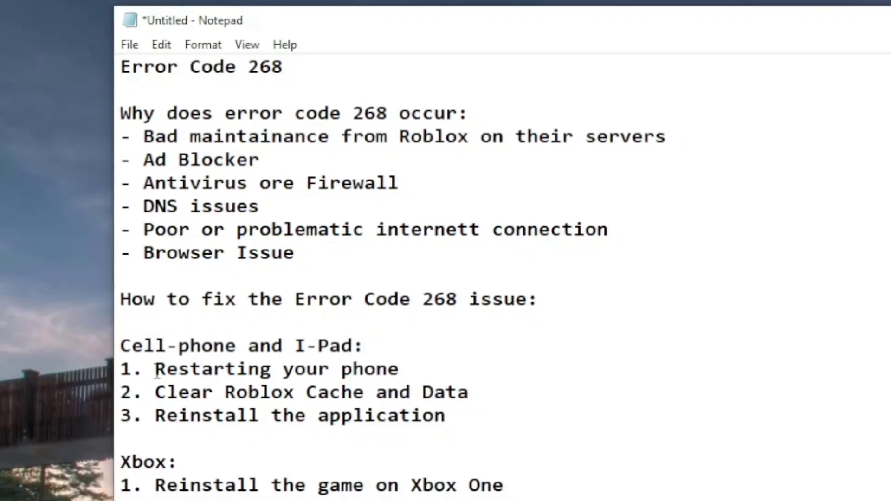
drag(153, 369, 400, 363)
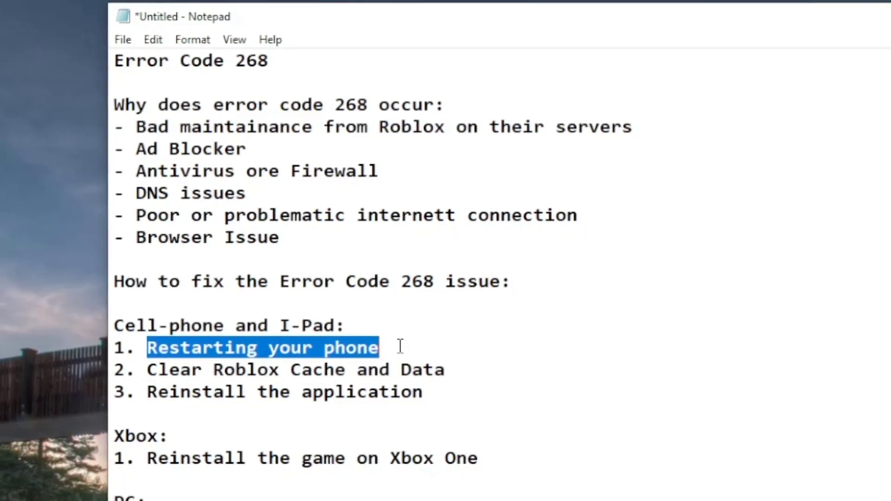
click(400, 345)
drag(146, 366, 457, 372)
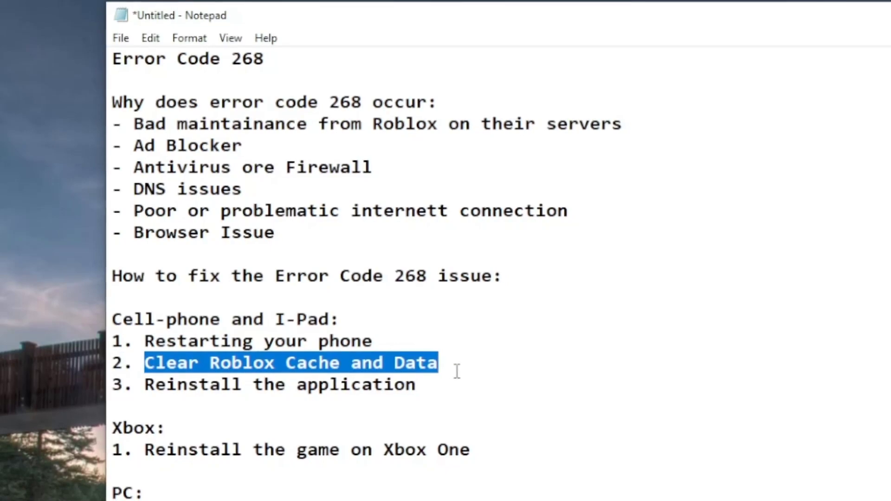
click(172, 379)
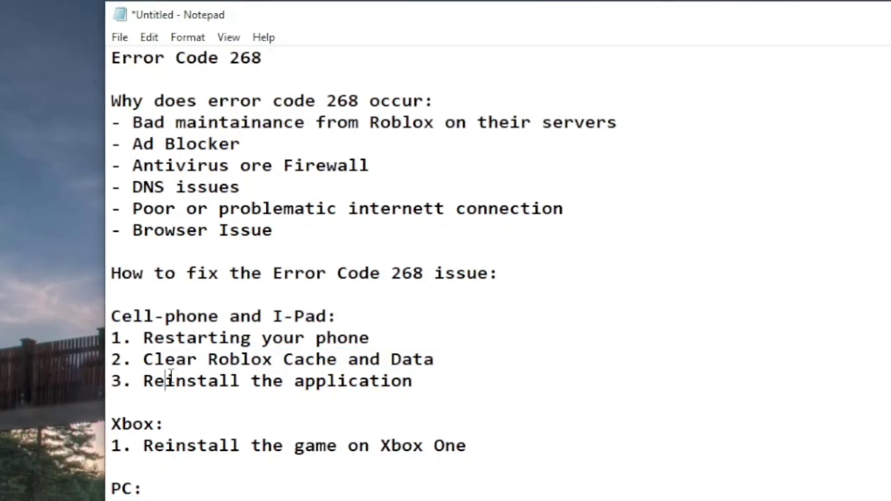
drag(143, 380, 400, 383)
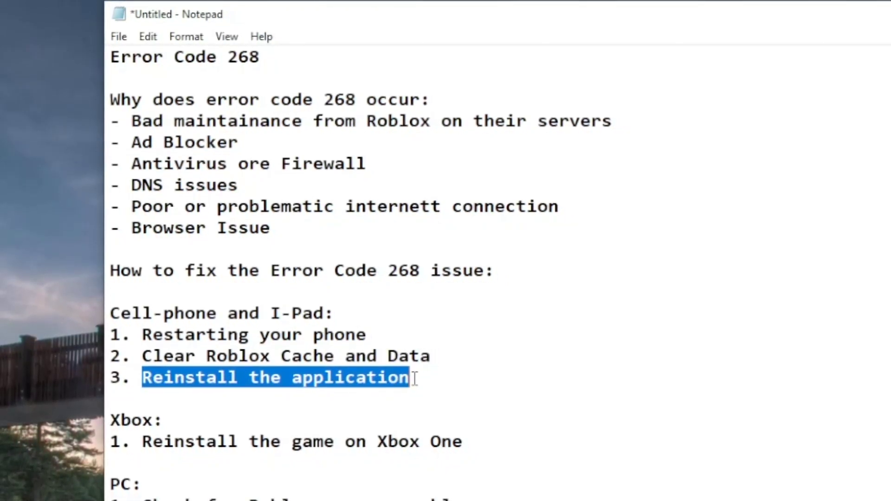
drag(439, 371, 223, 344)
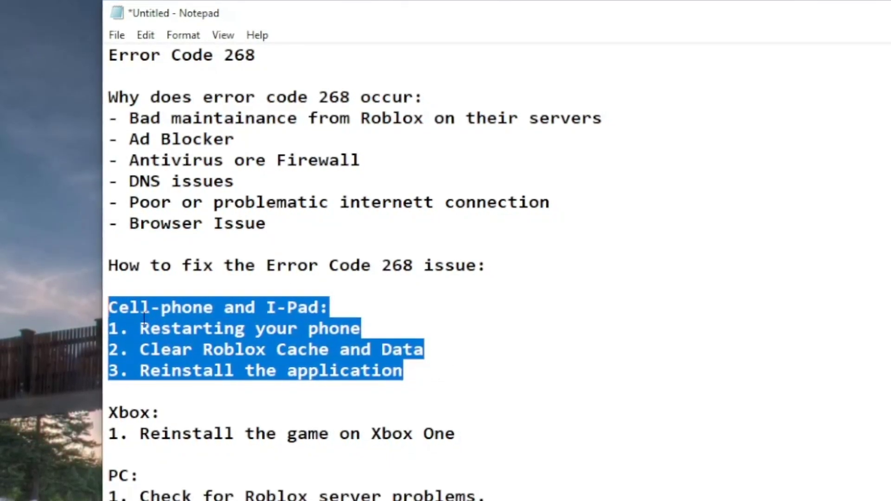
drag(111, 307, 416, 369)
click(413, 369)
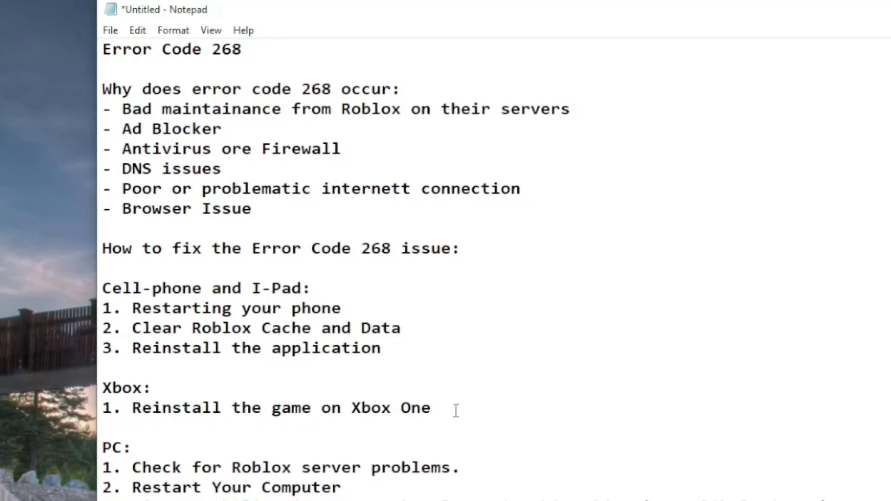
Highlight the Xbox reinstall step, then the 'Check for Roblox server problems' PC step.
drag(109, 410, 103, 407)
click(141, 406)
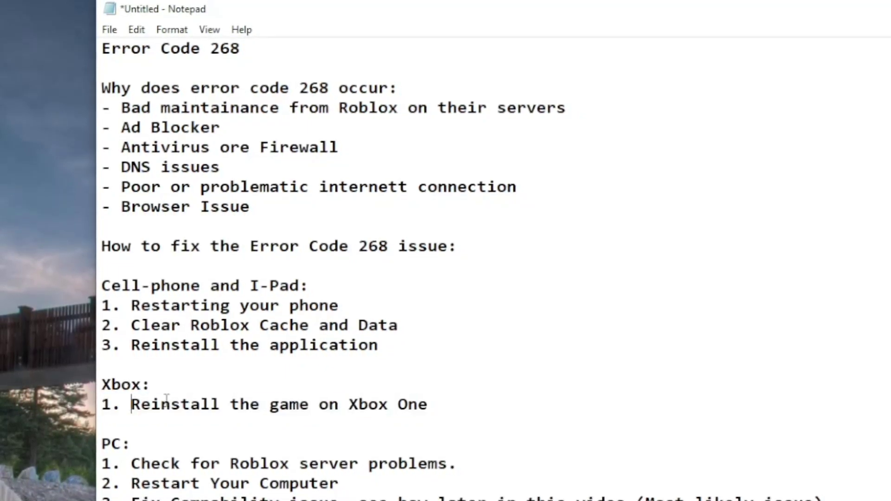
drag(427, 402, 127, 401)
click(150, 401)
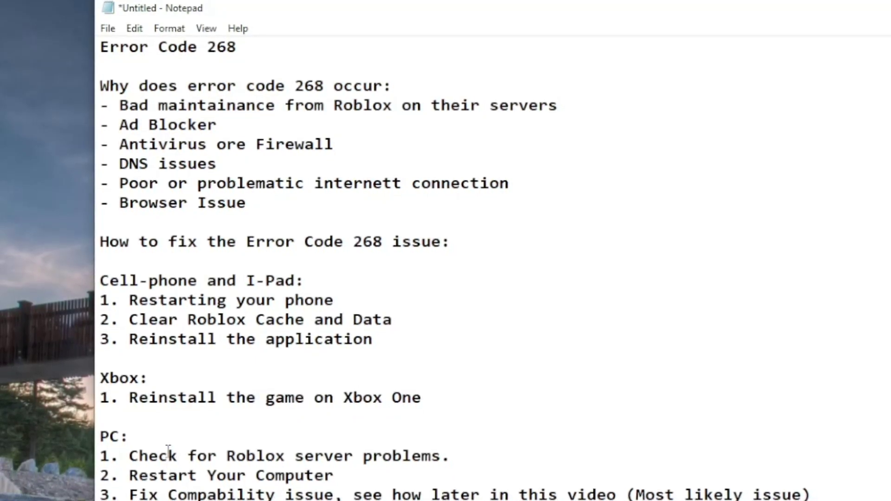
click(128, 457)
drag(129, 455, 456, 455)
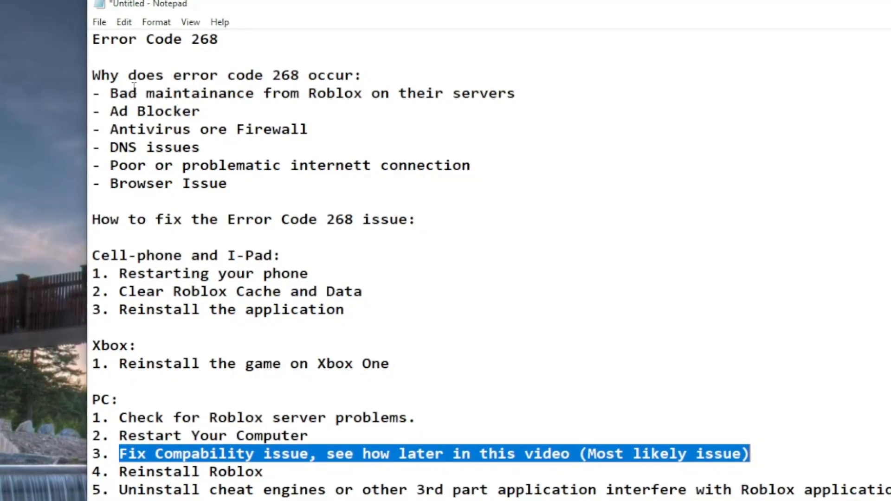
Extend the highlight to the servers step and 'Contack Roblox Support', then deselect.
drag(482, 100, 562, 100)
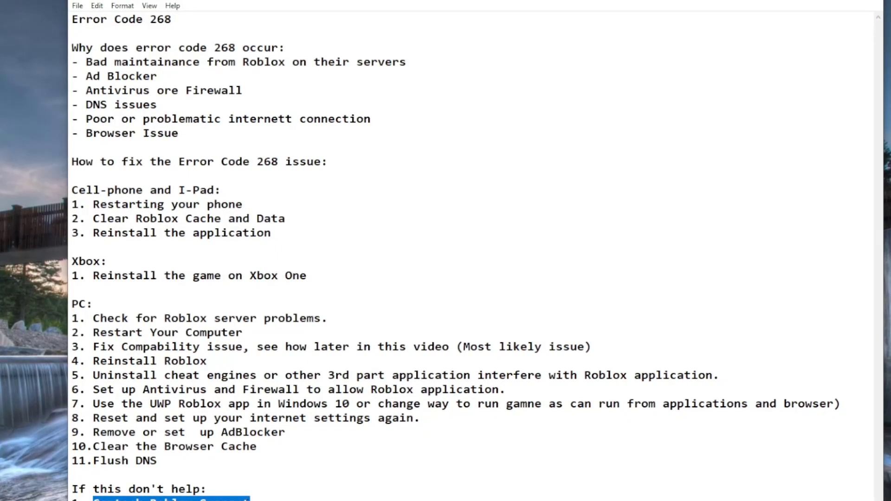
key(ctrl+shift+Left)
key(ctrl+shift+Left)
key(ctrl+shift+Left)
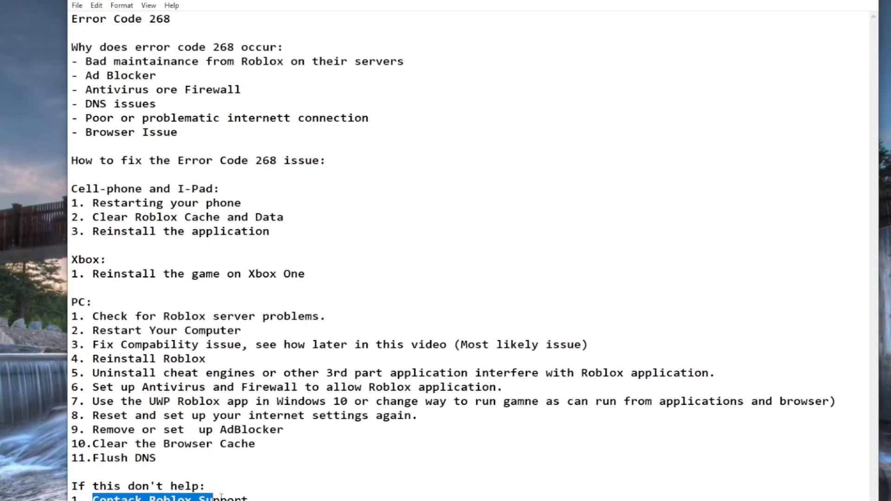
key(shift+Right)
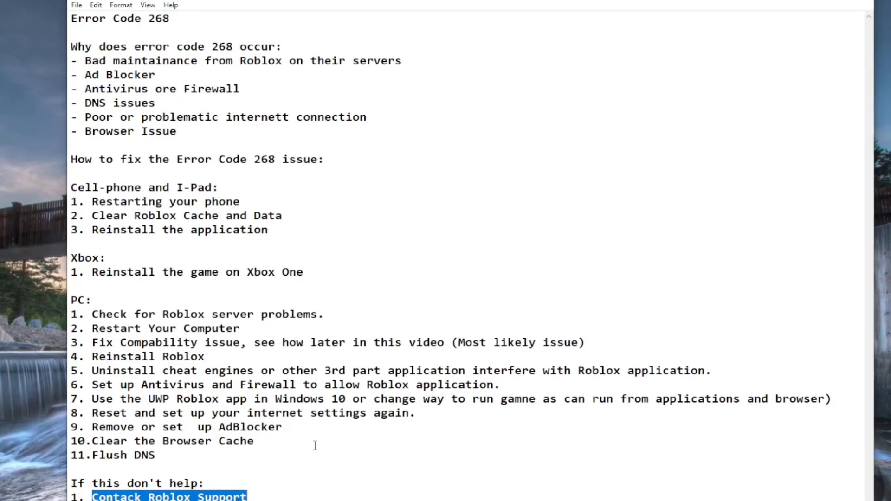
key(Right)
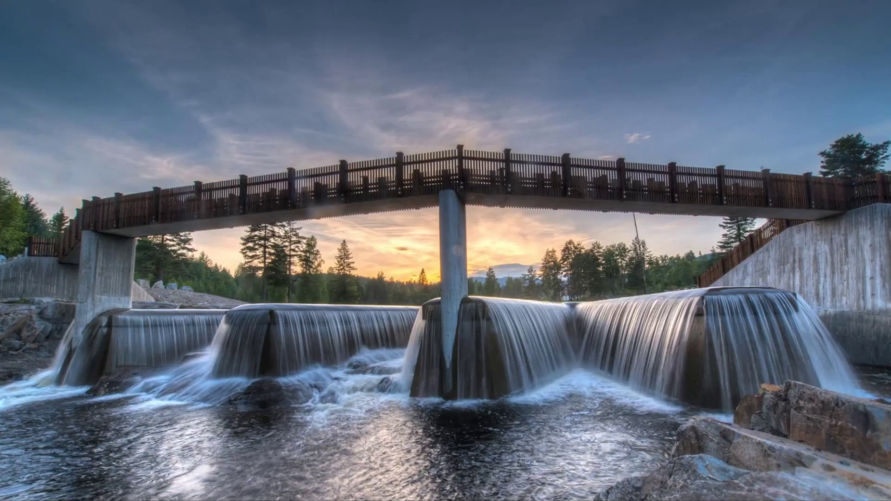
Open the Roblox Player shortcut's file location from the Start menu's Recently added list.
right_click(349, 231)
click(318, 188)
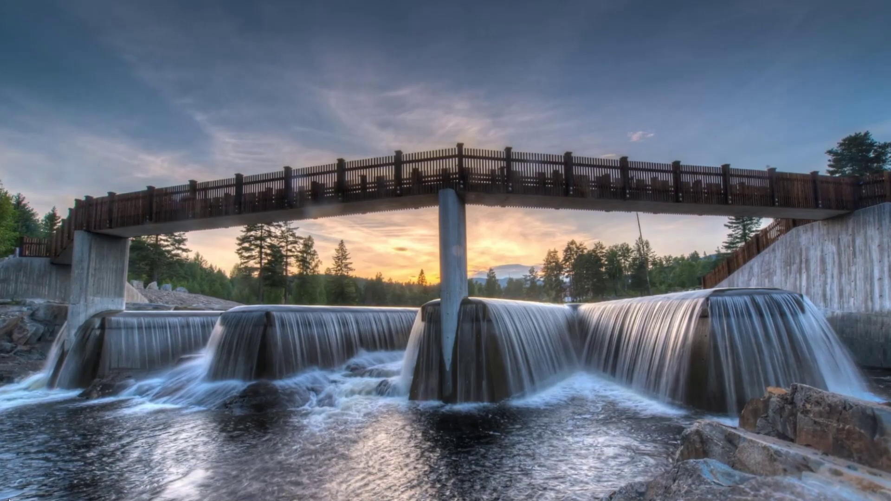
key(super)
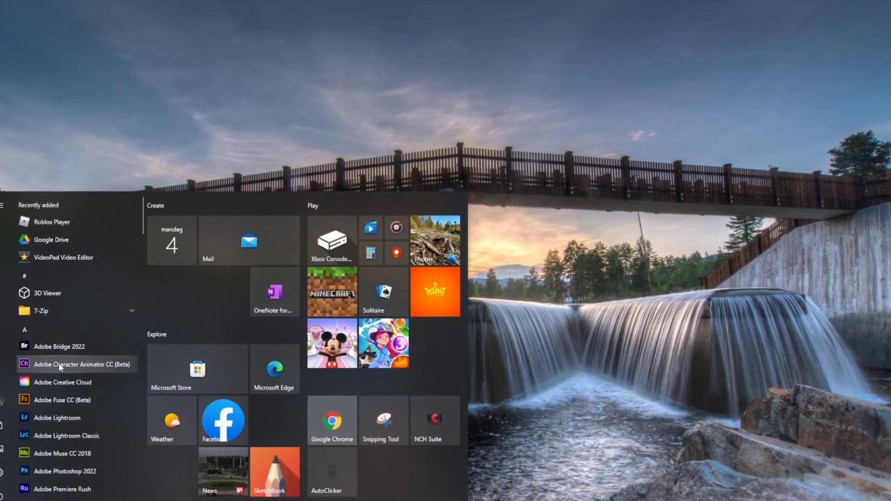
right_click(62, 222)
mouse_move(174, 249)
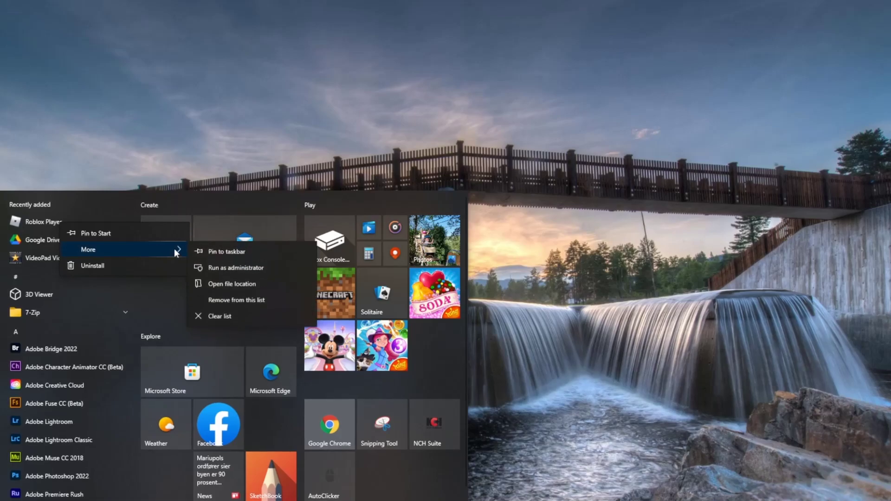
click(241, 285)
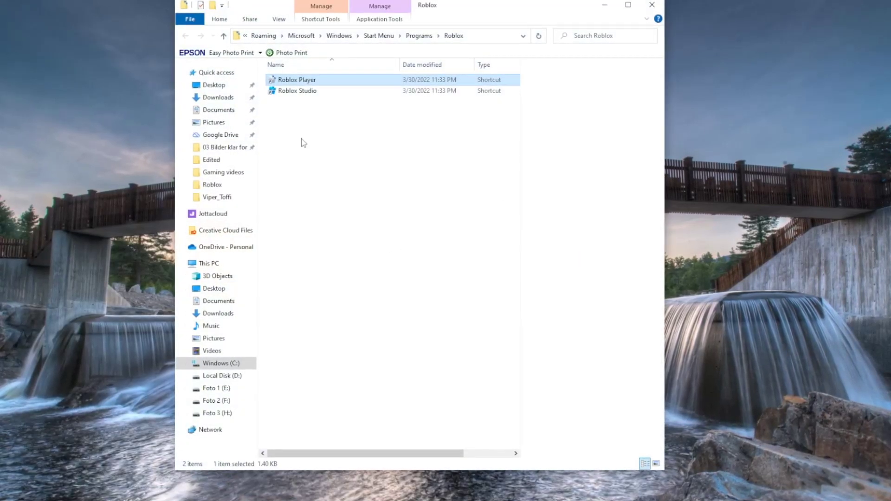
Show the Roblox Player shortcut's Properties on the Compatibility tab with Explorer minimized.
drag(466, 16, 479, 36)
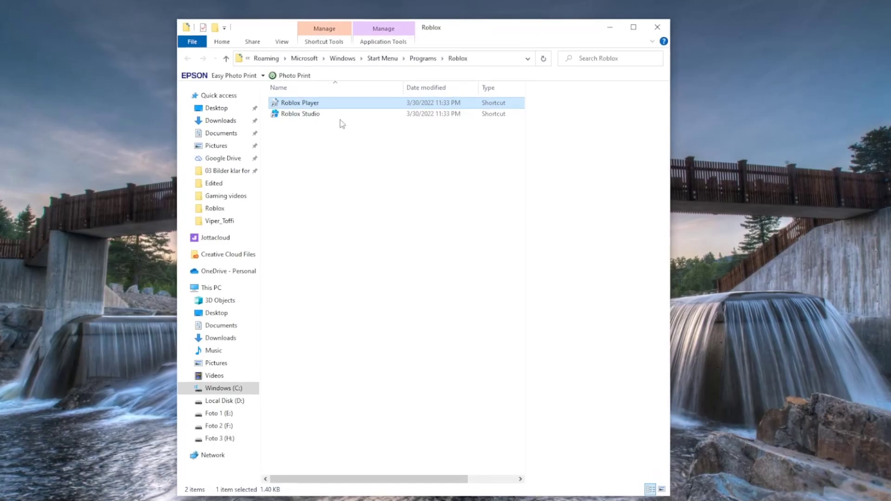
right_click(306, 105)
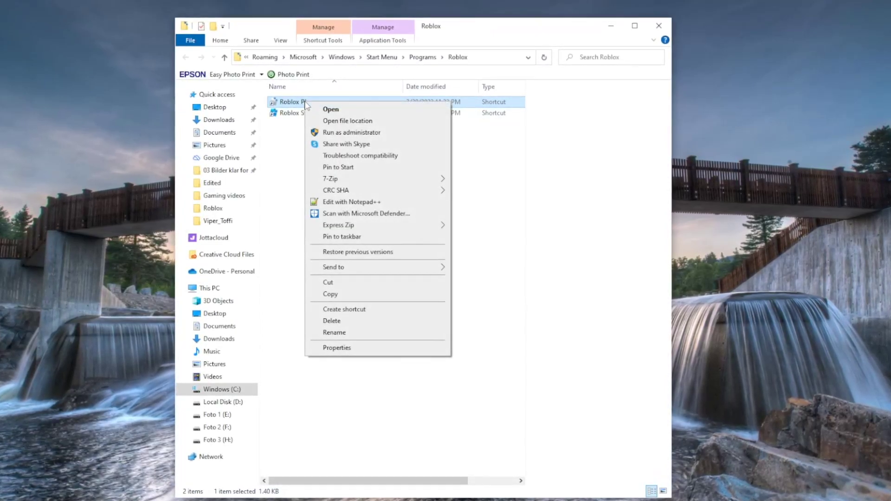
click(344, 348)
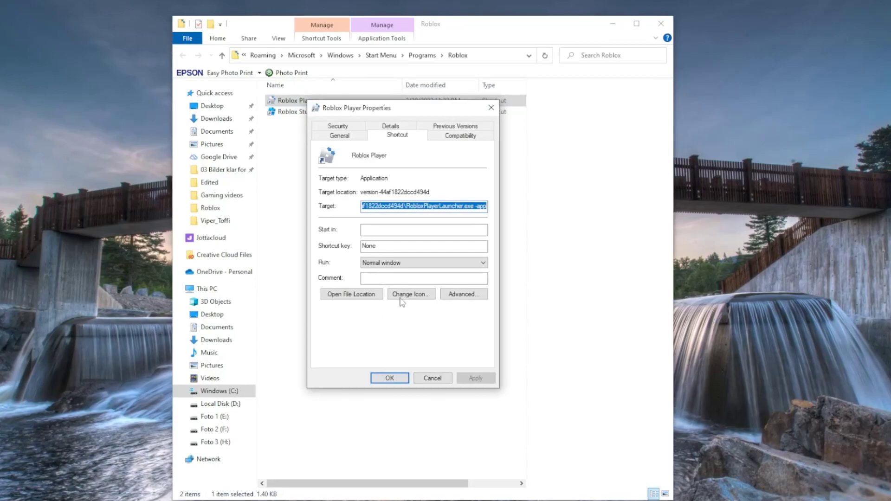
click(613, 24)
drag(452, 103, 458, 37)
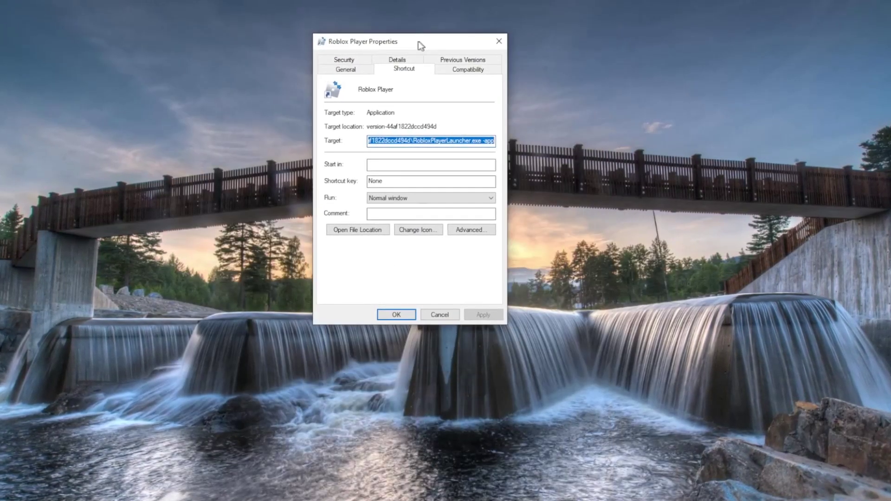
click(470, 70)
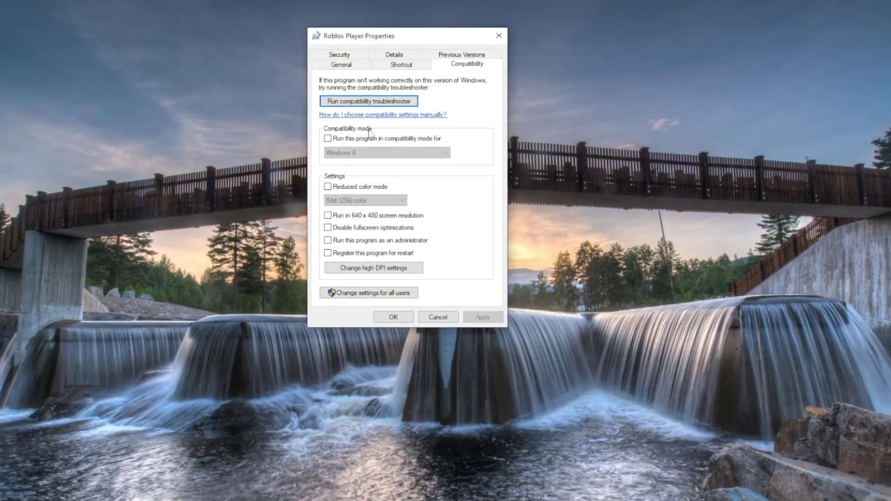
Set Roblox Player to Windows 7 compatibility mode as administrator, then apply and close.
click(327, 138)
click(385, 152)
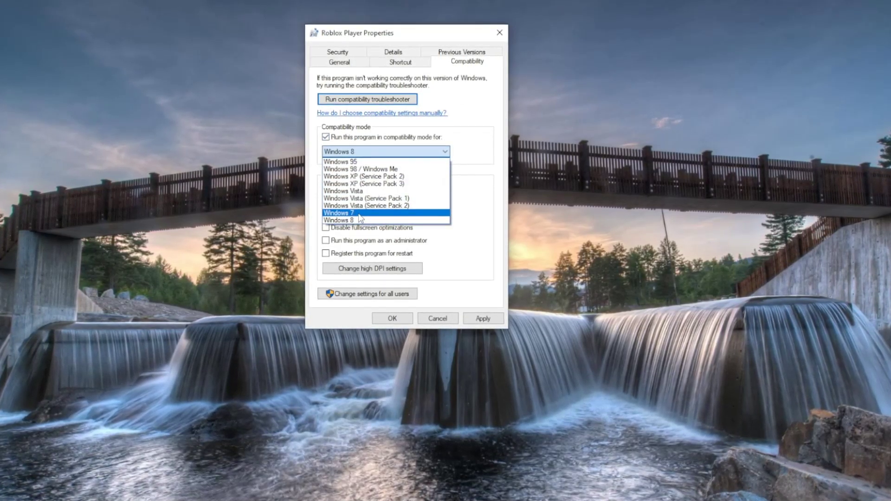
click(359, 214)
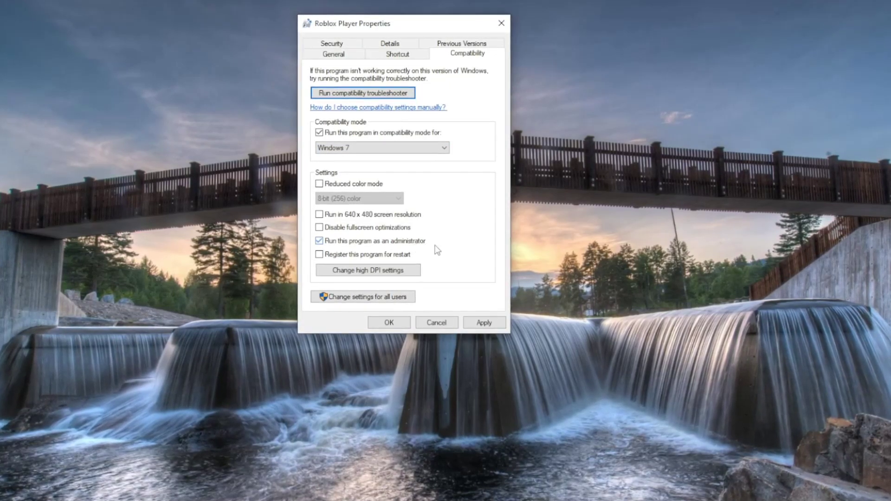
click(484, 324)
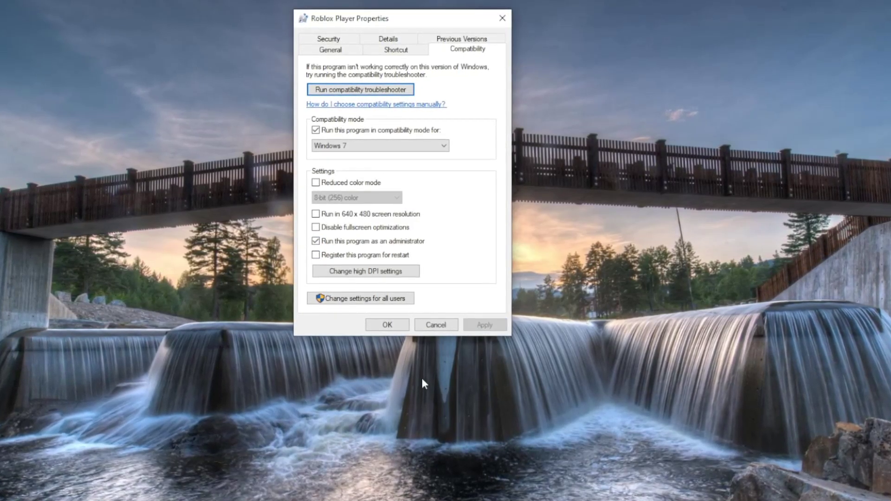
click(387, 325)
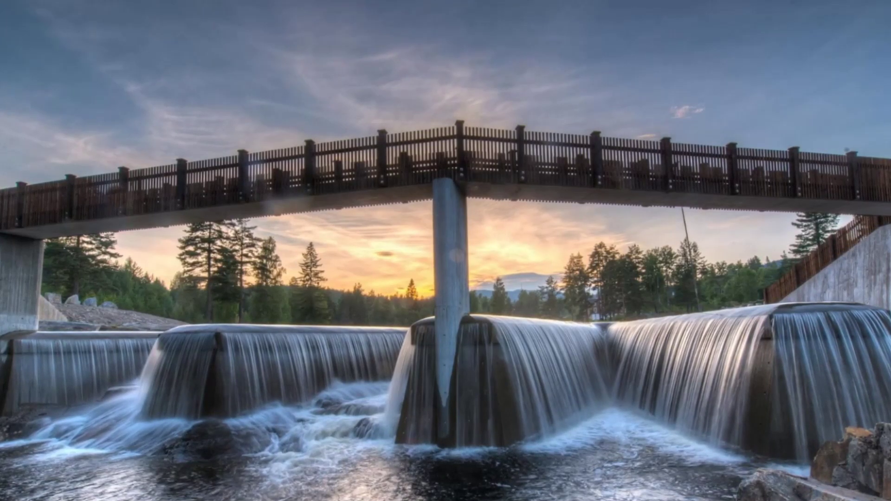
key(super)
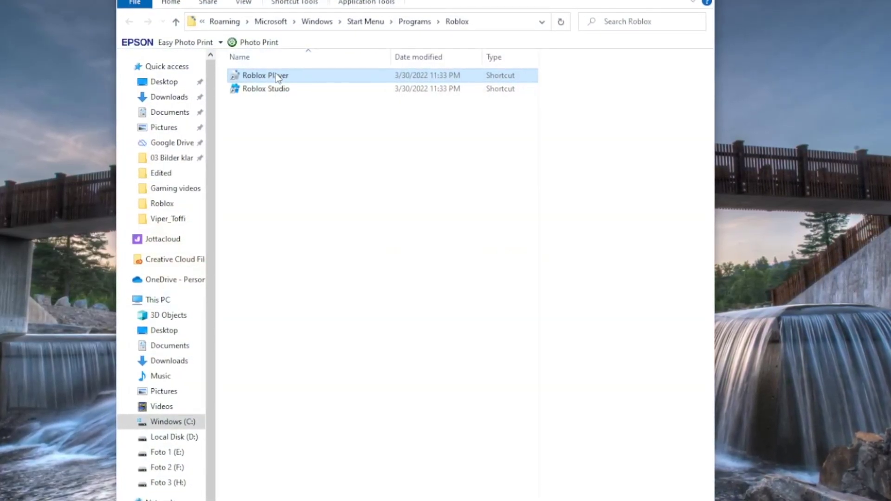
Run Troubleshoot compatibility on Roblox Player and apply the recommended Windows 8 settings.
right_click(277, 77)
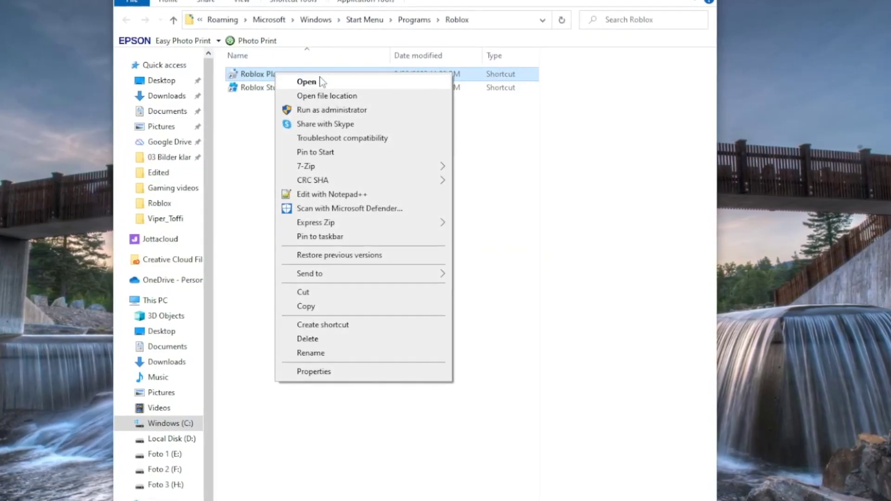
click(358, 137)
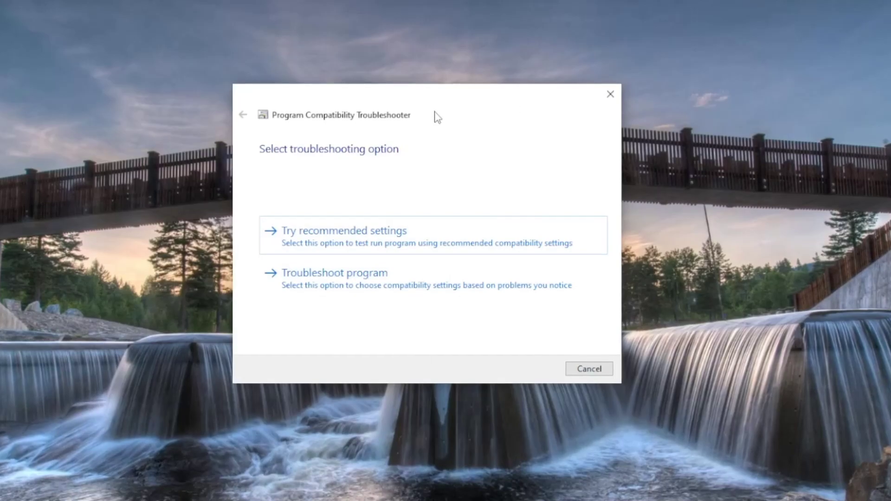
drag(479, 93, 440, 84)
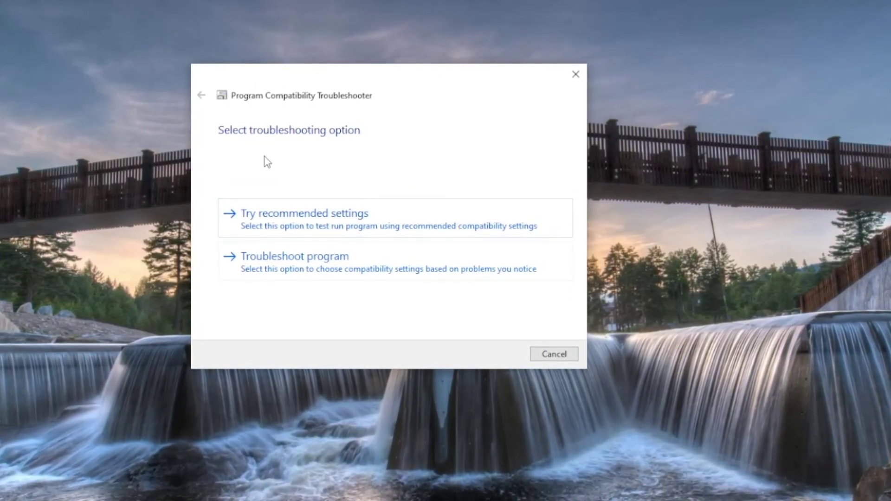
click(297, 218)
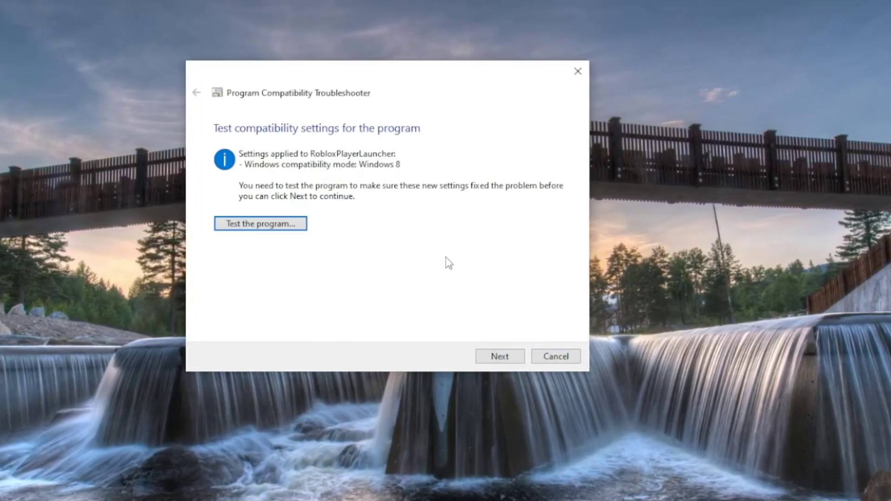
Test Roblox, discard the Snipping Tool snip, save the working settings and close the troubleshooter.
click(268, 224)
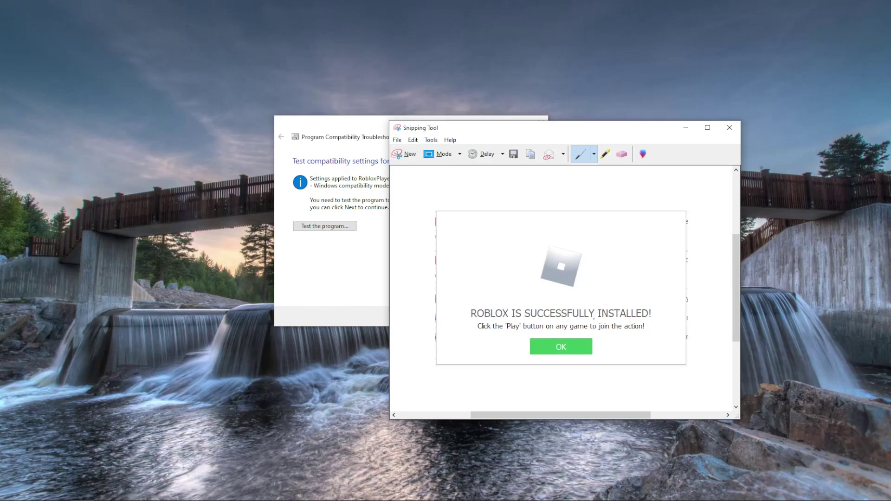
click(734, 130)
click(607, 282)
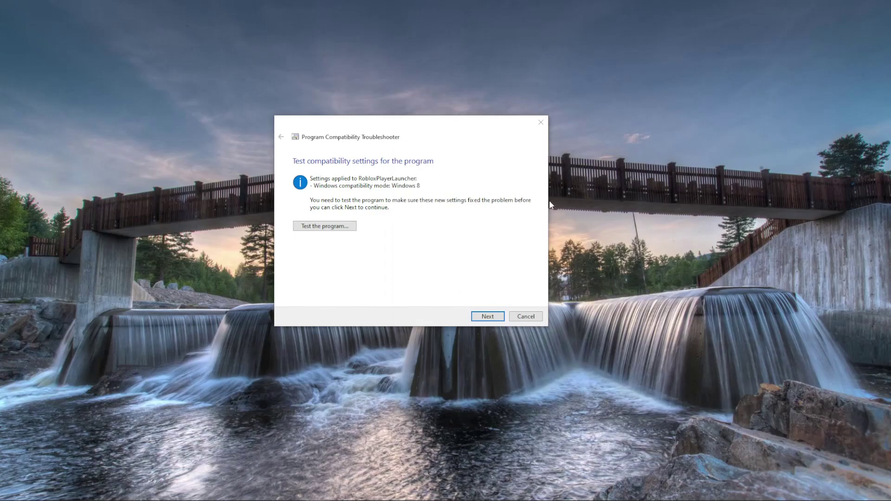
click(487, 318)
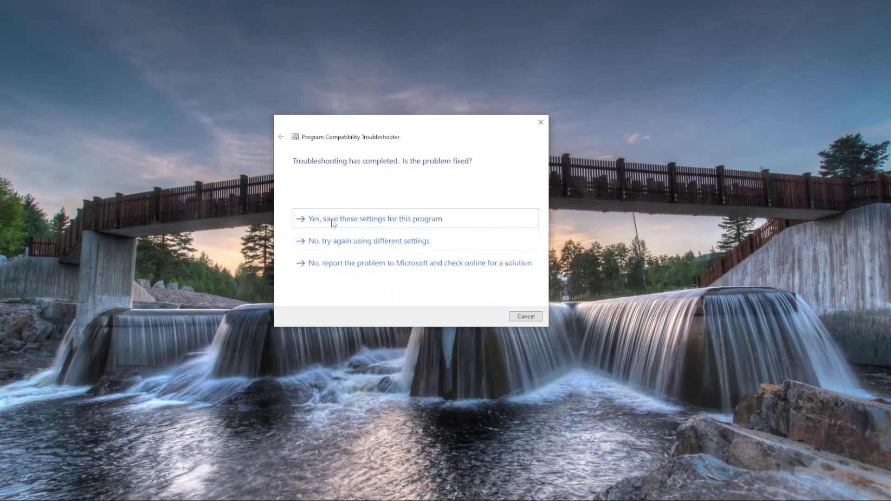
click(388, 218)
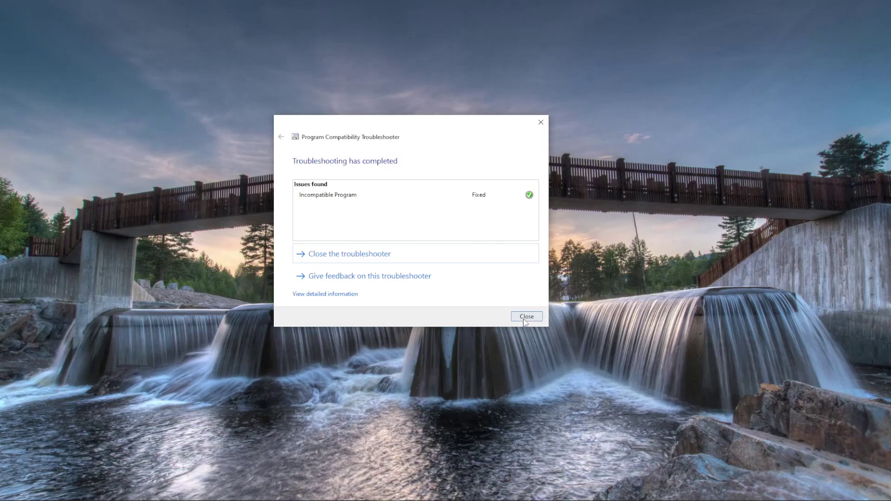
click(525, 318)
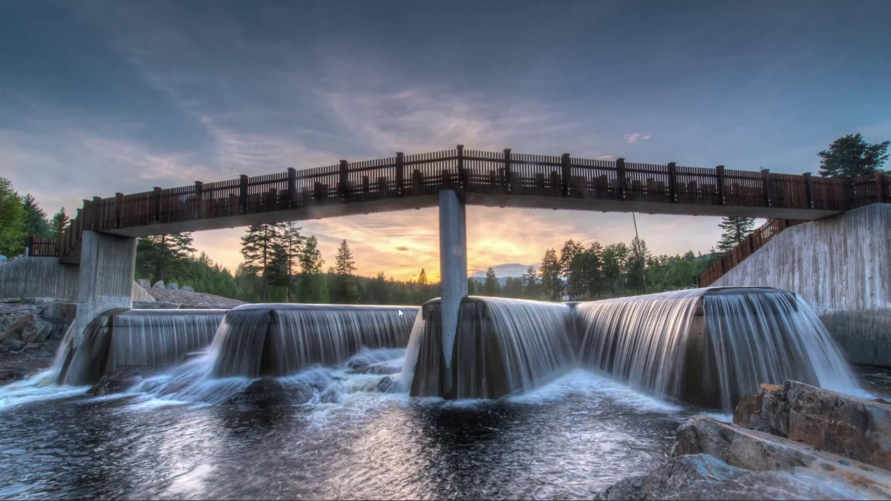